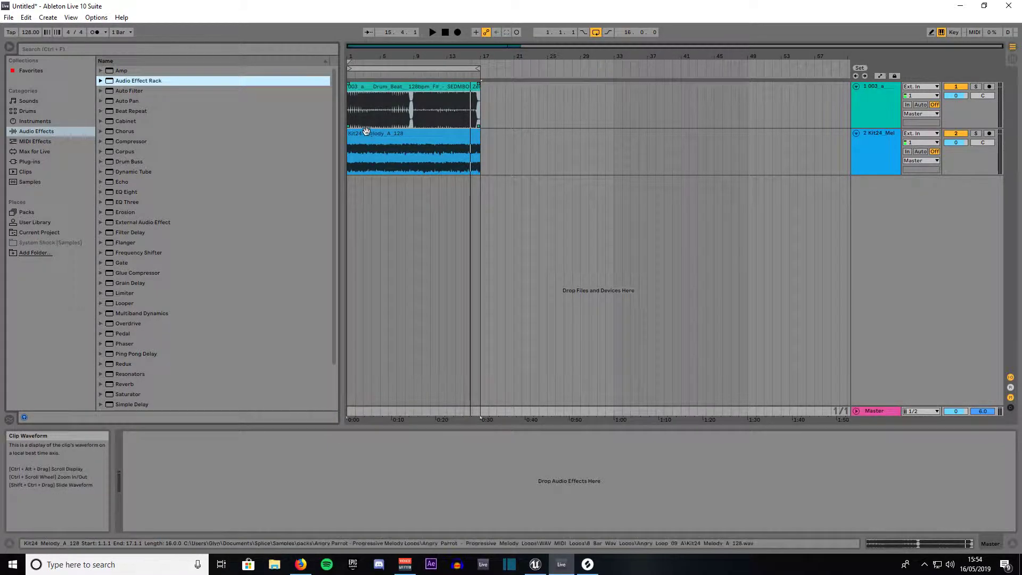
Step: Play the drum and melody loops from the start to check the Master track's output level for clipping
key(space)
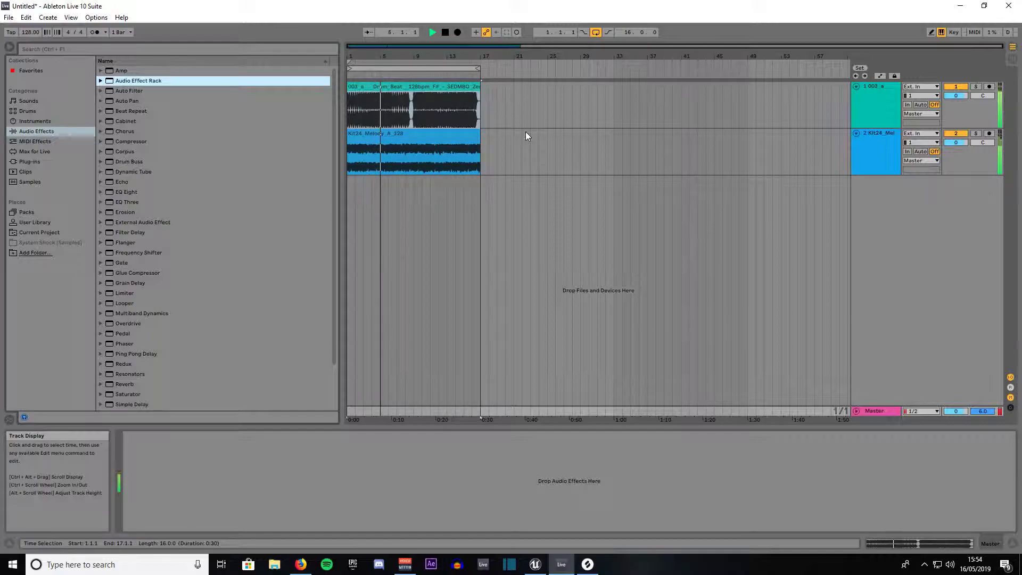
key(space)
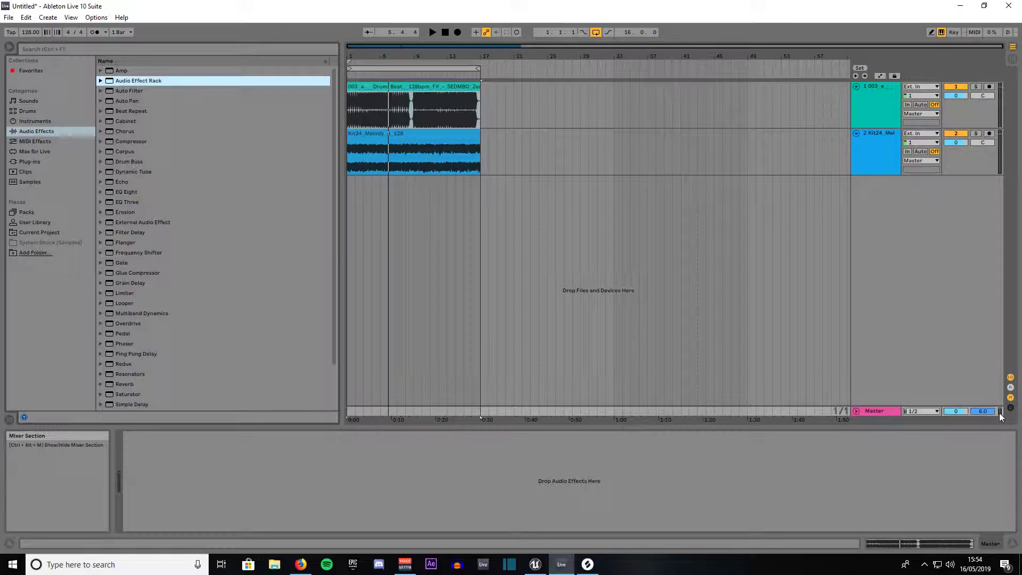
key(space)
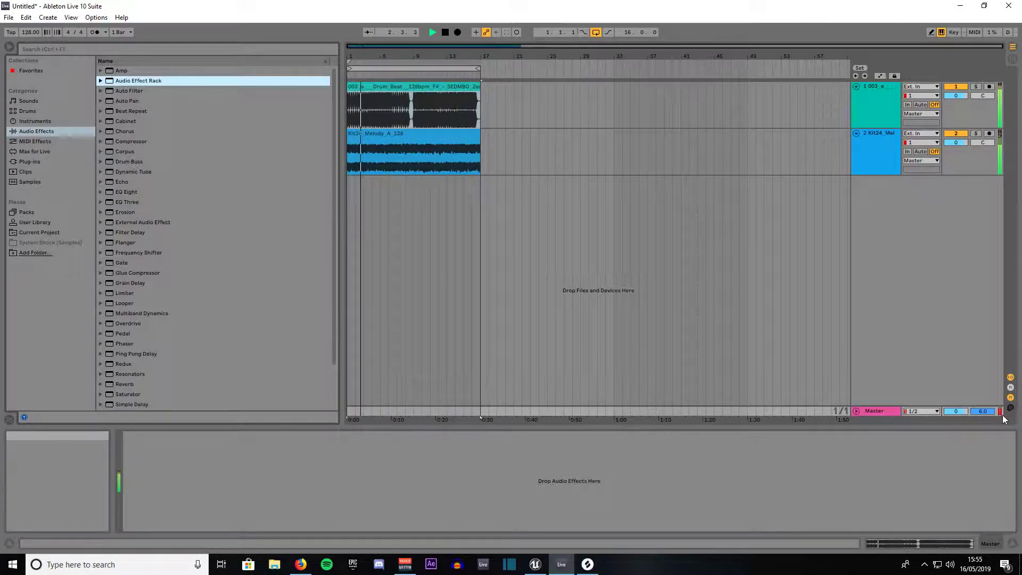
key(space)
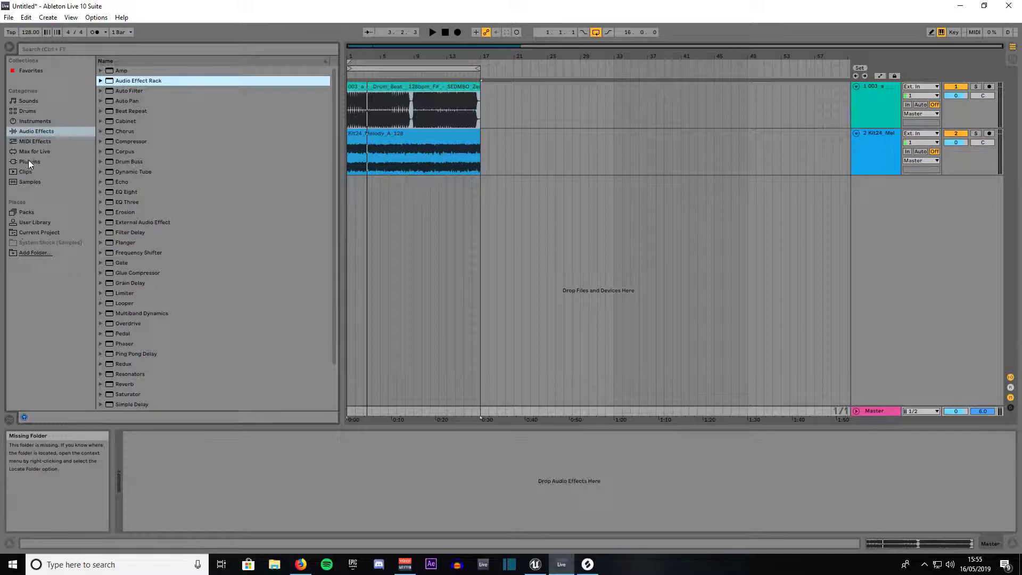
Step: Add a Limiter to the Master track and unfold that track in the arrangement
click(124, 293)
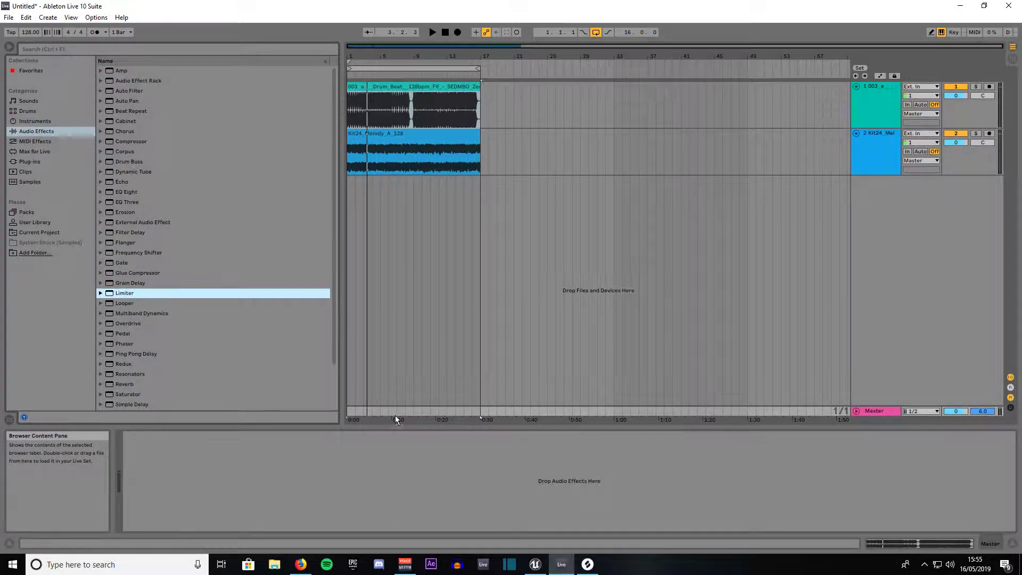
drag(395, 413, 395, 412)
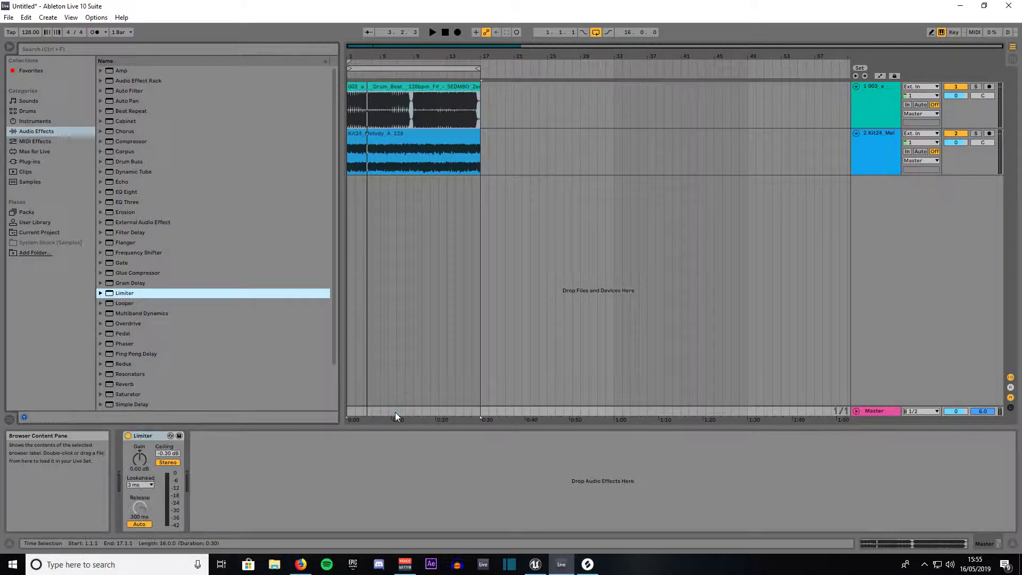
click(856, 410)
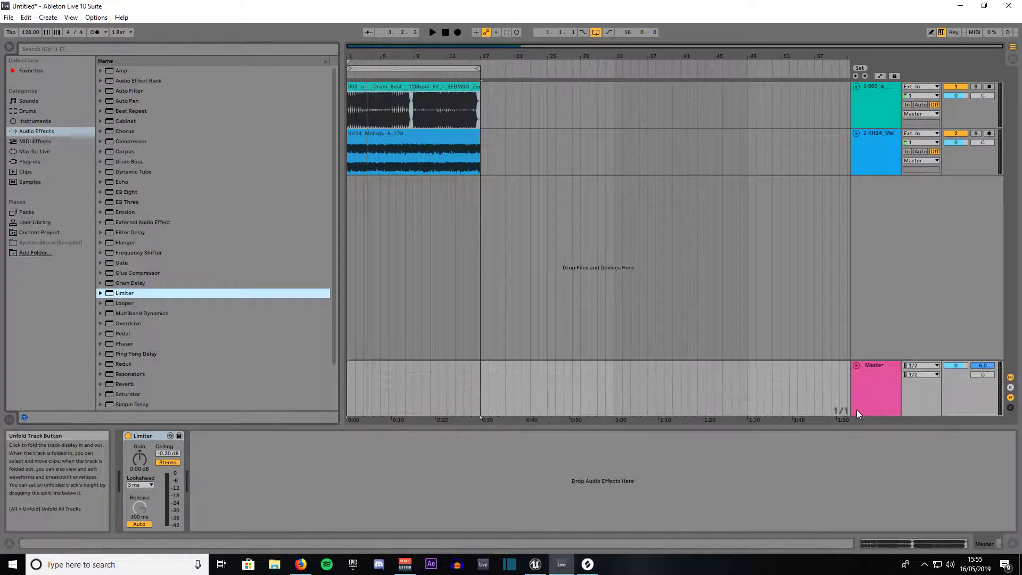
click(417, 391)
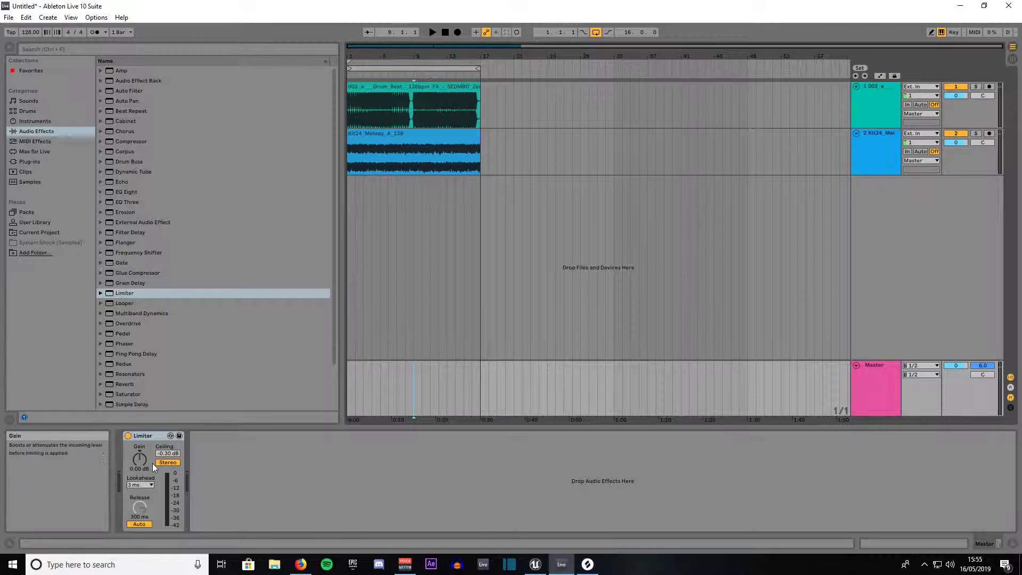
Step: Set the Limiter's ceiling to 0.00 dB and lookahead to 6 ms, and play from bar 9 to check the master level
drag(163, 457, 163, 450)
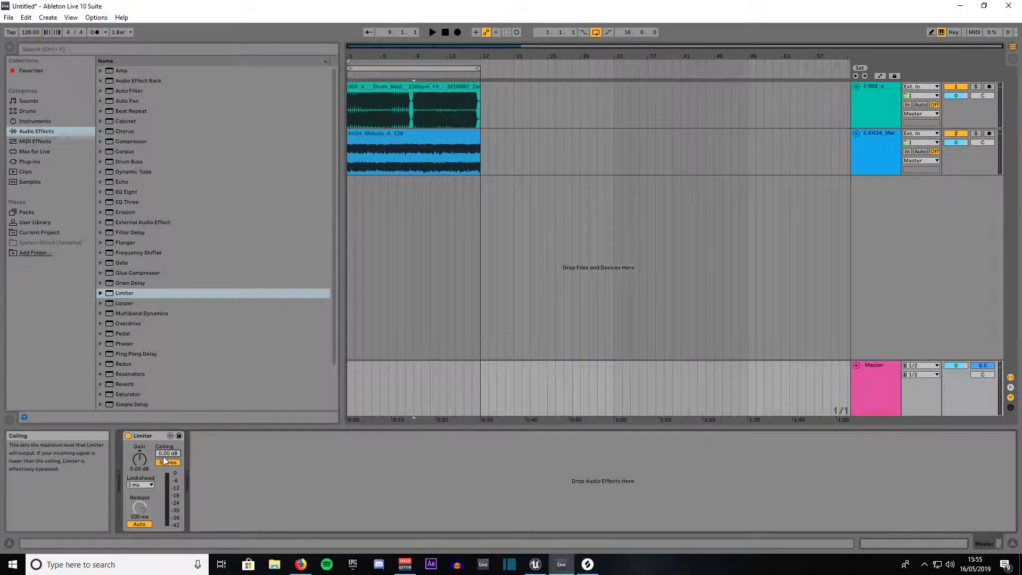
click(145, 486)
click(139, 498)
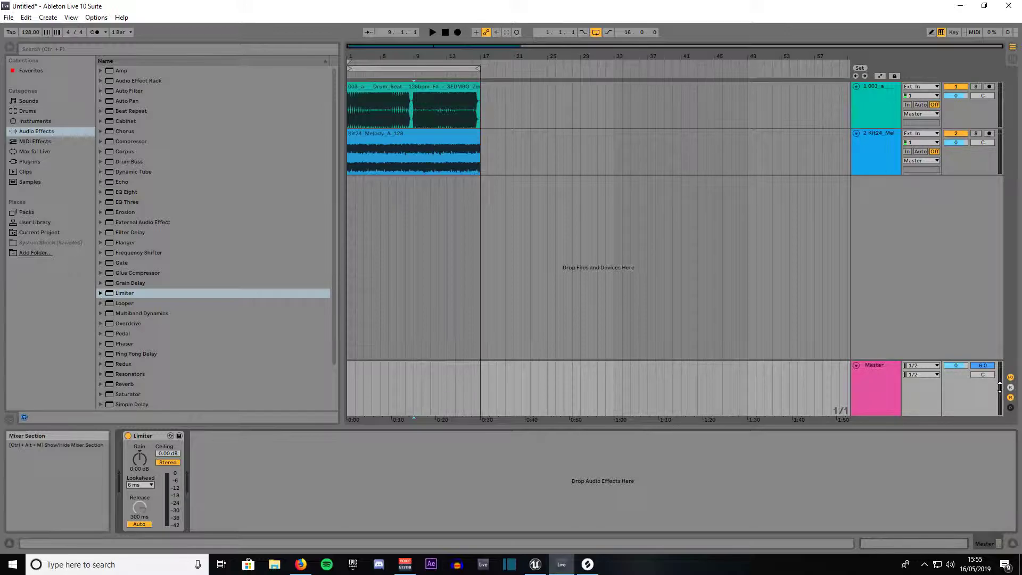
key(space)
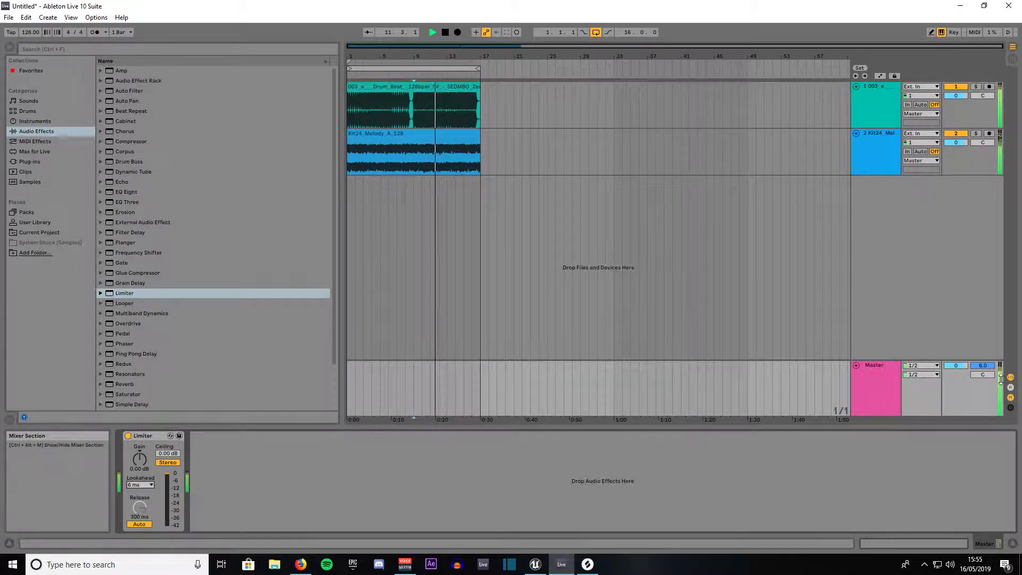
key(space)
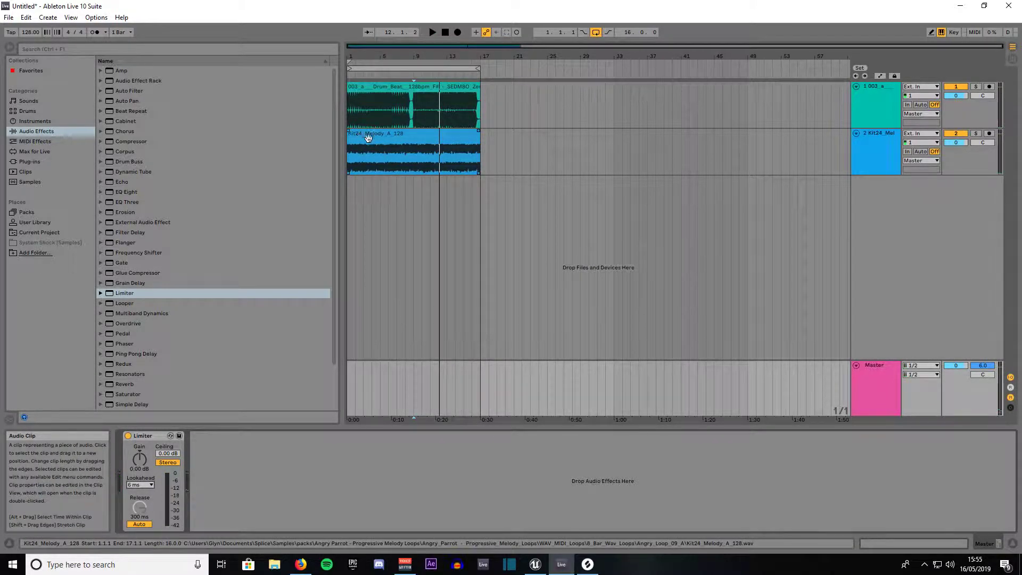
Step: Extend the drum beat clip to 32 bars by repeating its loop, and lengthen the arrangement loop to 32 bars
click(384, 144)
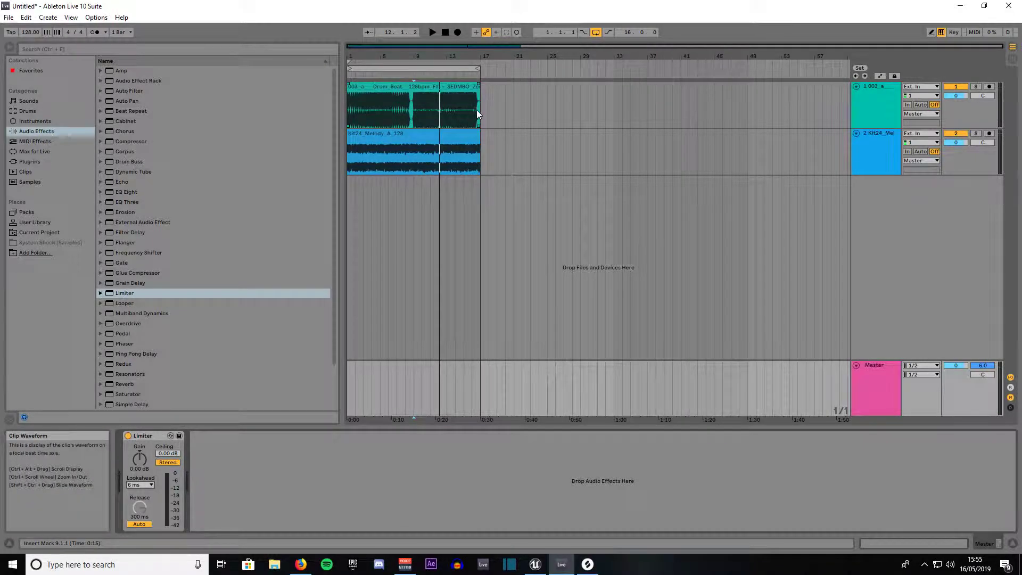
click(478, 91)
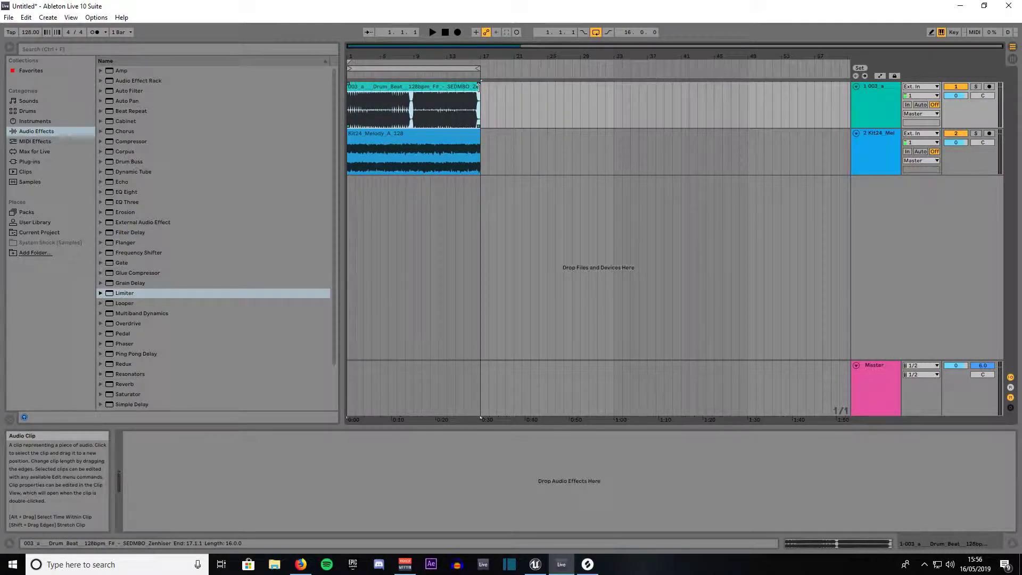
drag(478, 88, 610, 91)
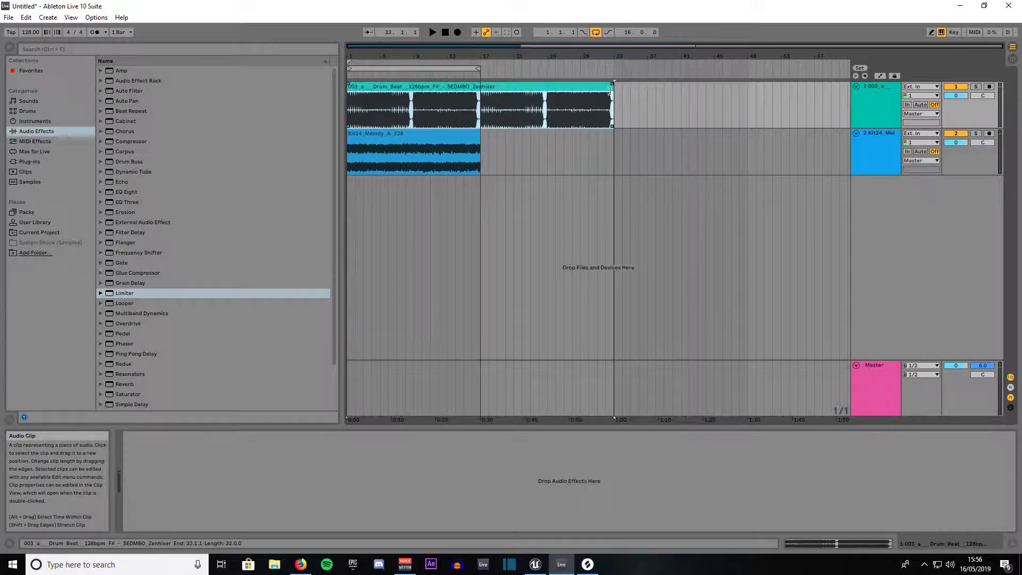
click(477, 70)
drag(477, 69, 613, 69)
Step: Slice the Kit24_Melody_A_128 clip to a new MIDI track with one slice per 1/2 note and the Built-in slicing preset
click(399, 134)
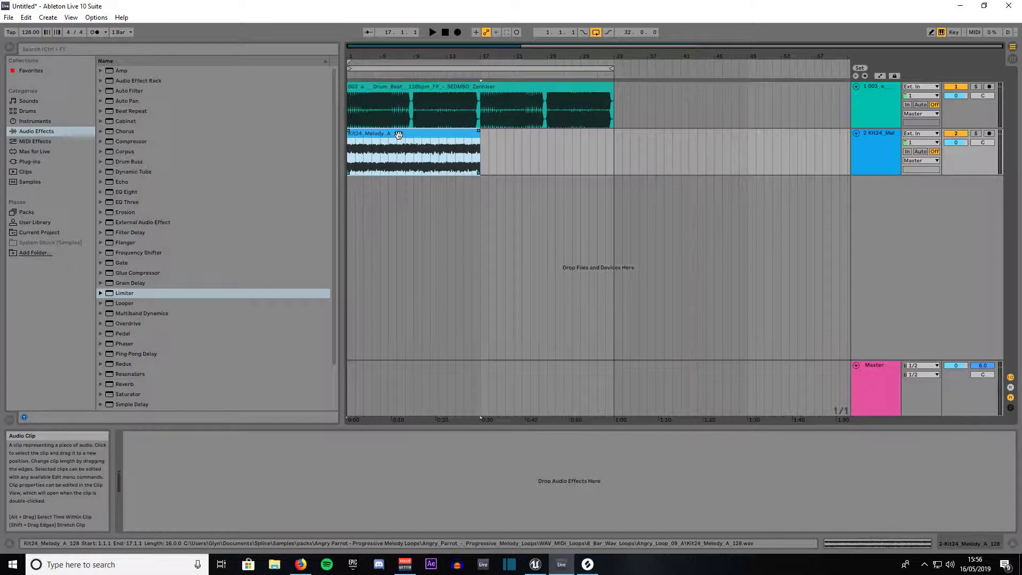
right_click(388, 135)
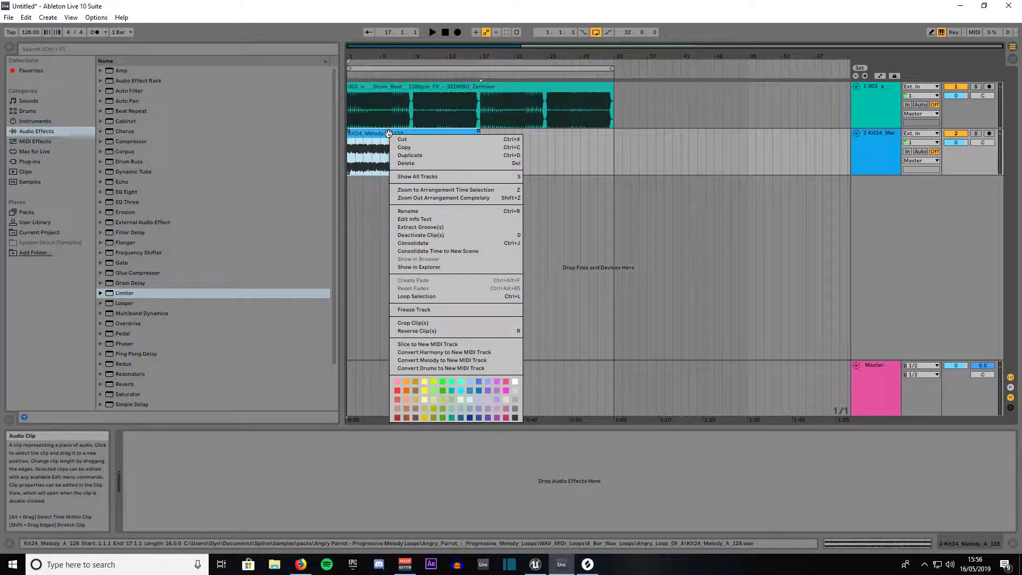
click(414, 345)
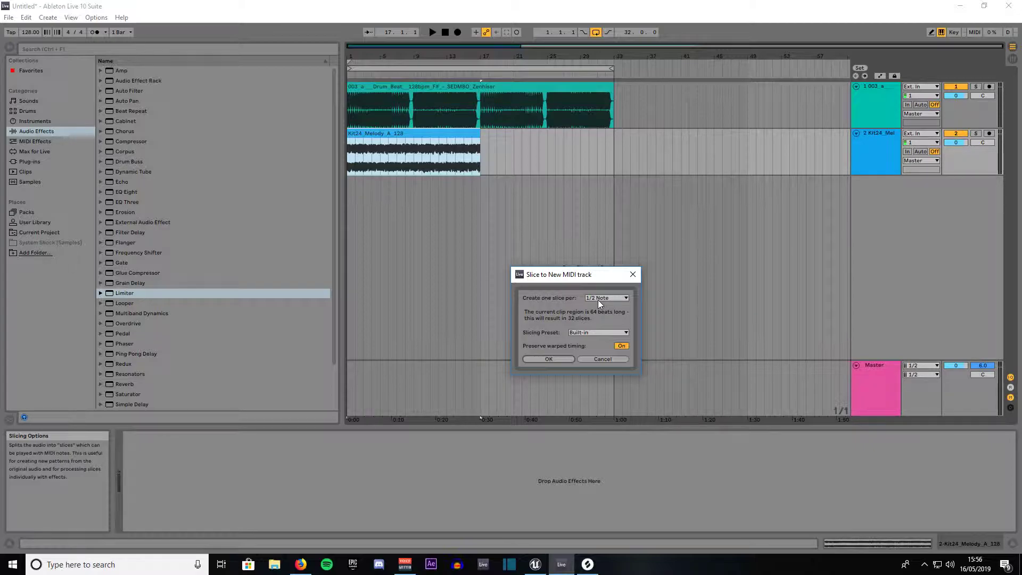
click(598, 299)
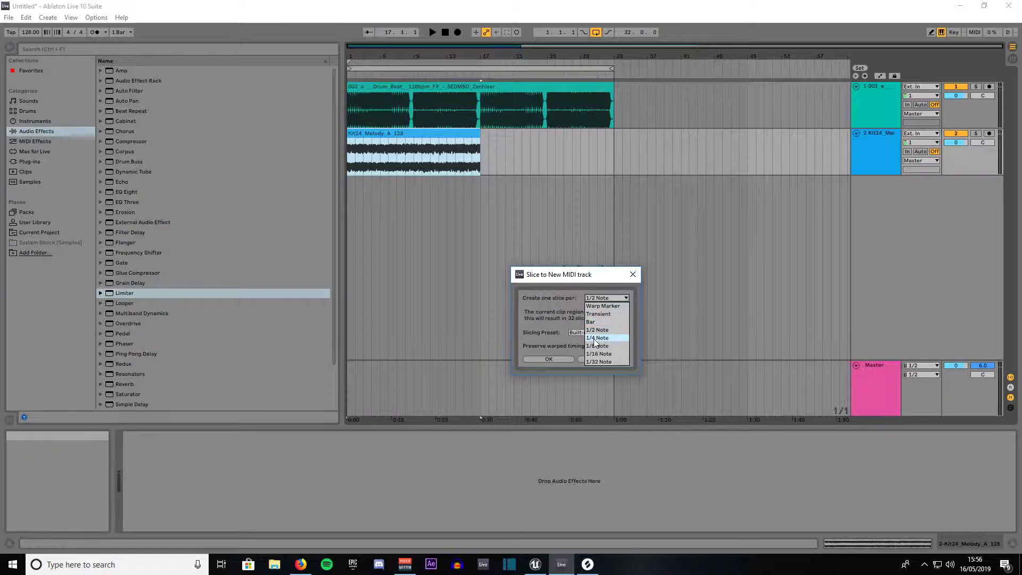
click(573, 343)
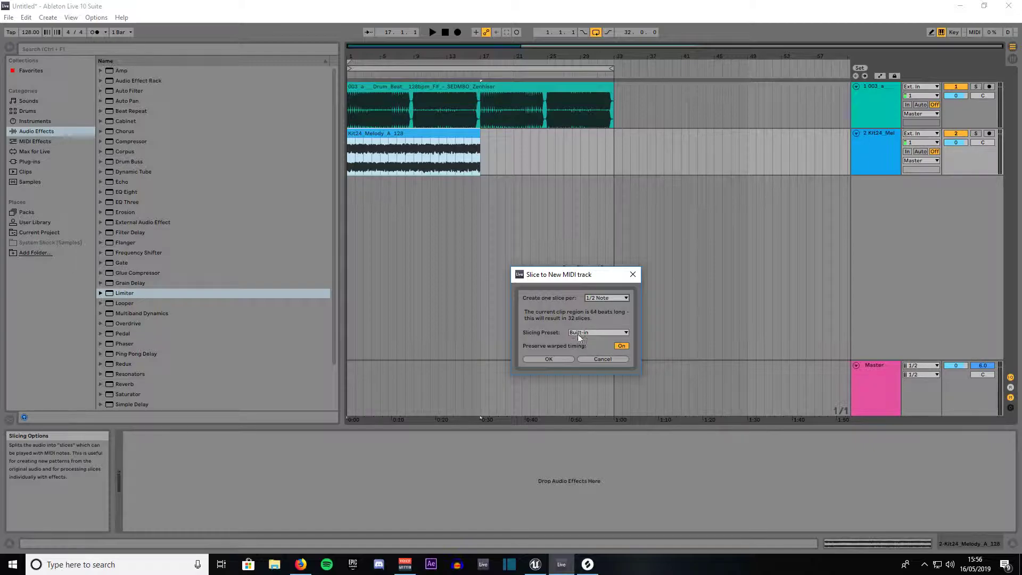
click(548, 359)
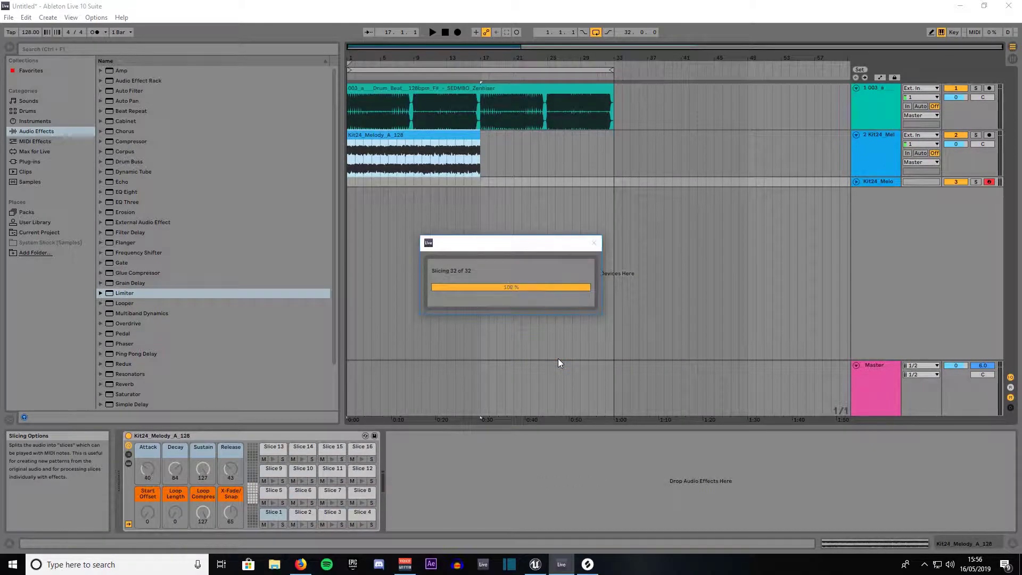
Step: Unfold the sliced melody track, move its MIDI clip to start at bar 17, and audition it with the drums
click(856, 182)
drag(406, 193, 539, 198)
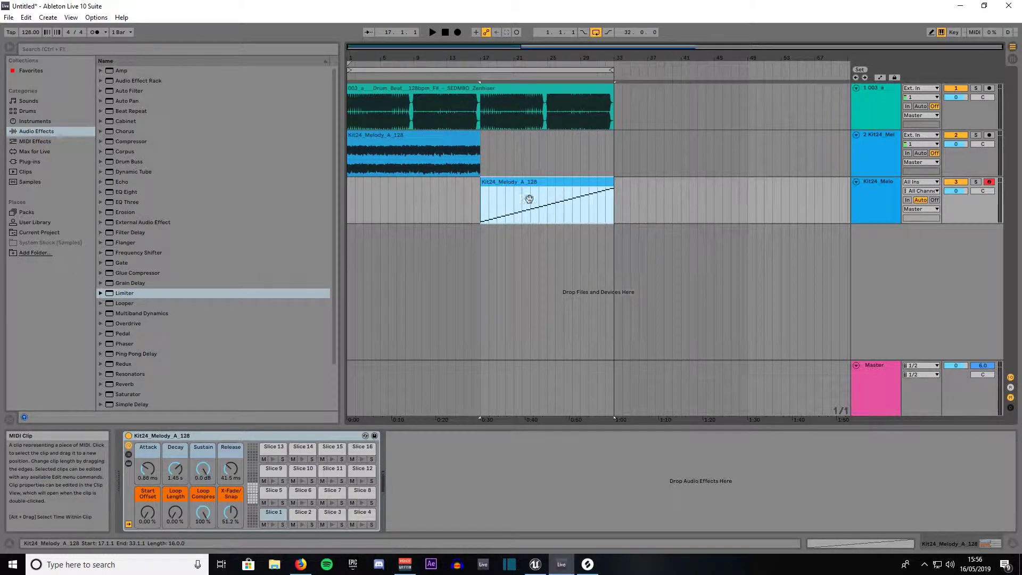
click(466, 76)
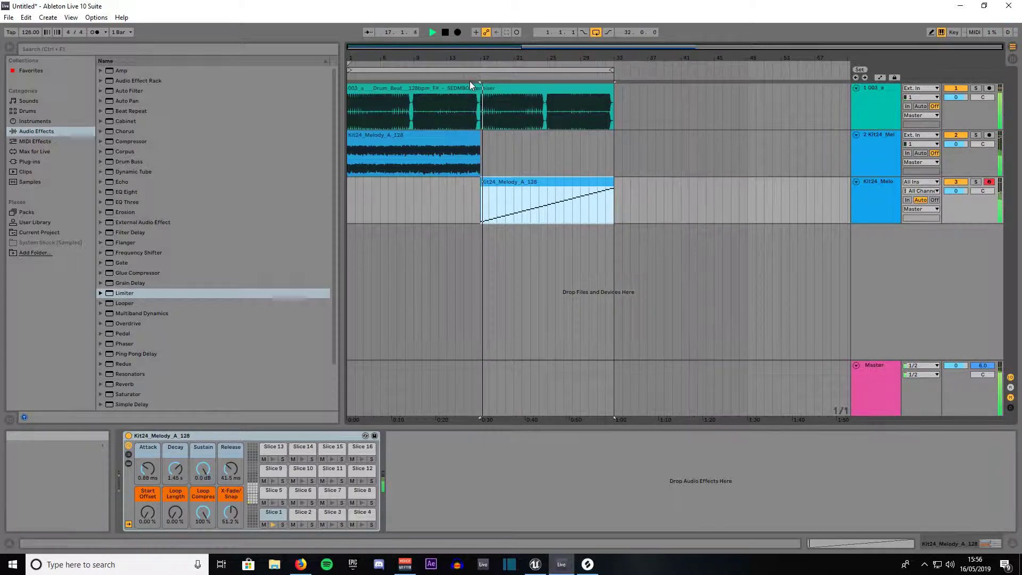
key(space)
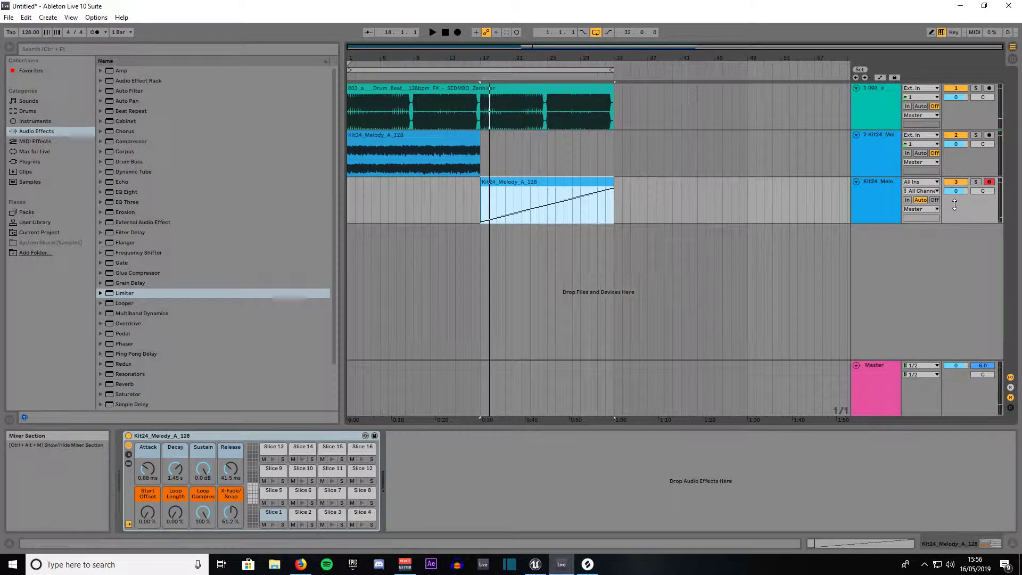
Step: Add a Utility effect to the sliced melody track, raise its gain to 7.50 dB, and audition from bar 17
scroll(162, 360, down, 5)
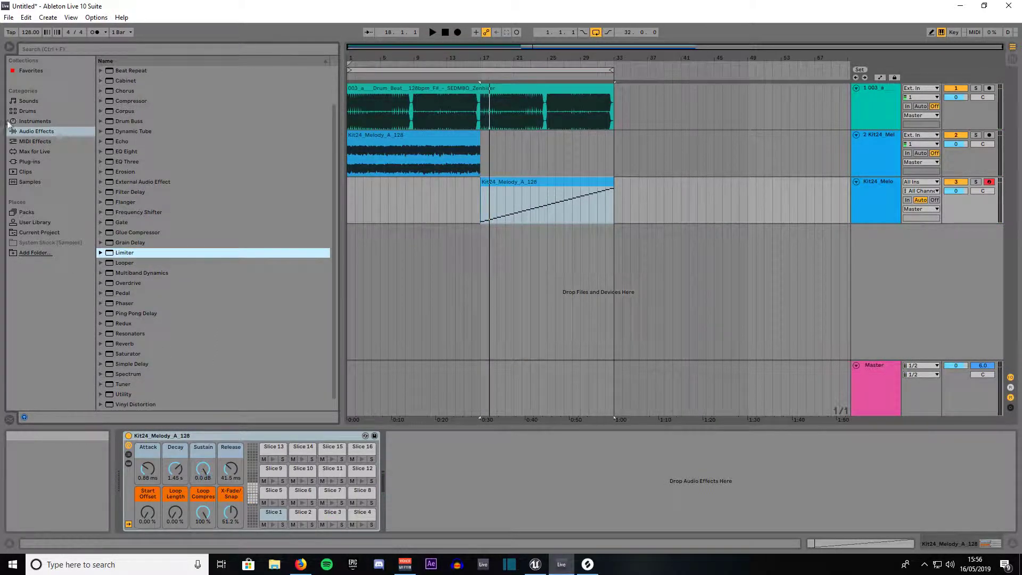
drag(119, 384, 514, 211)
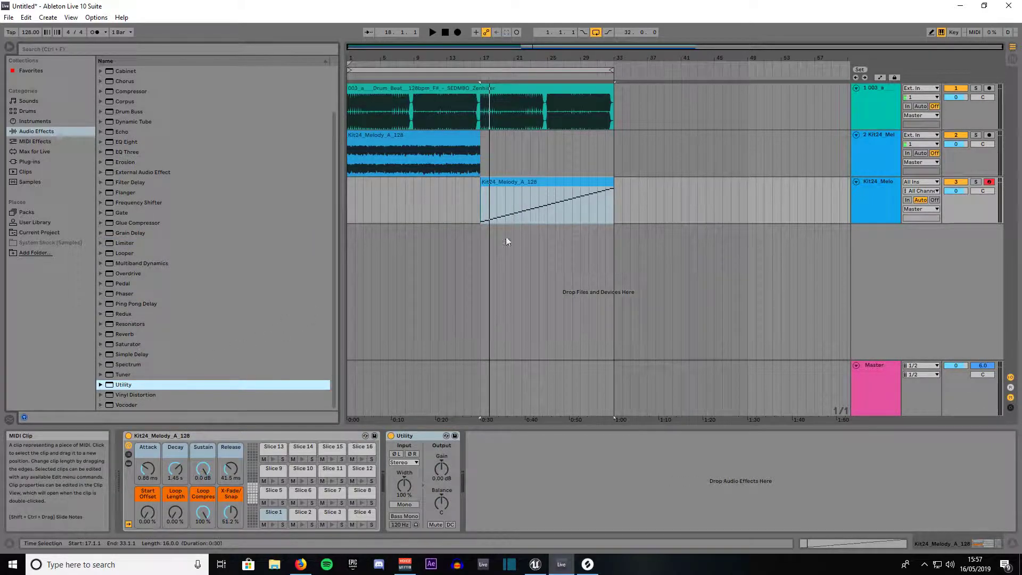
click(441, 469)
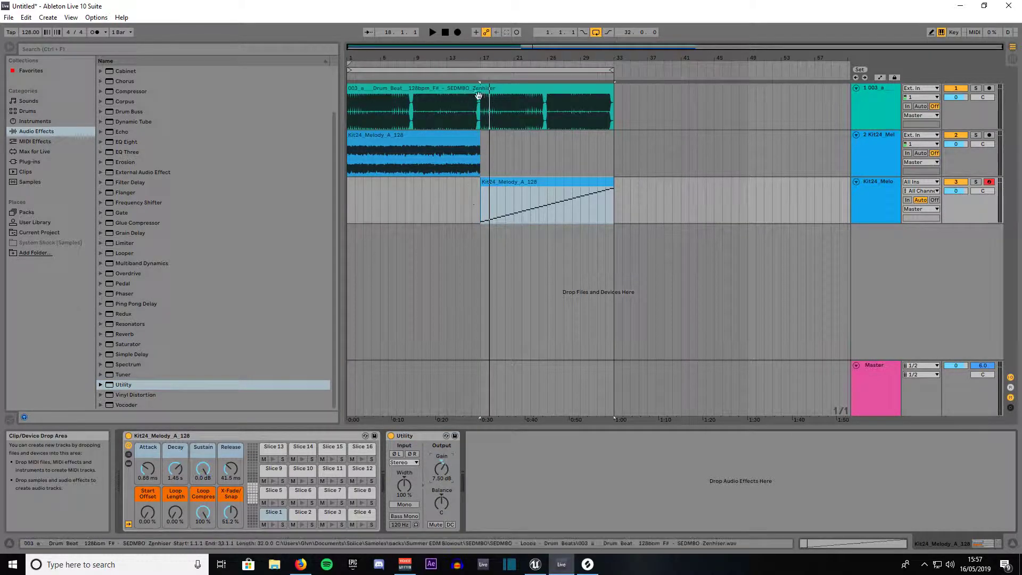
click(461, 76)
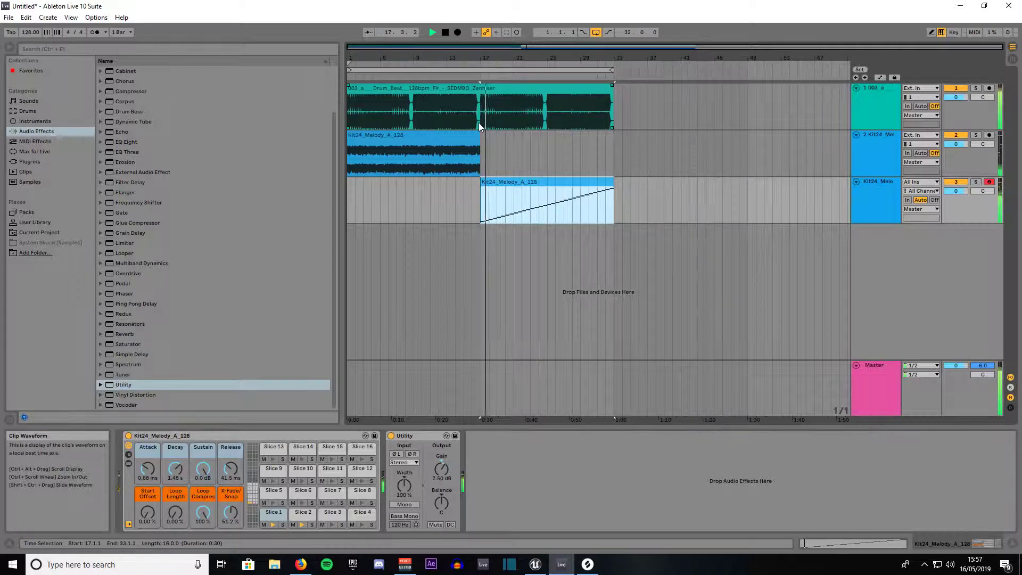
key(space)
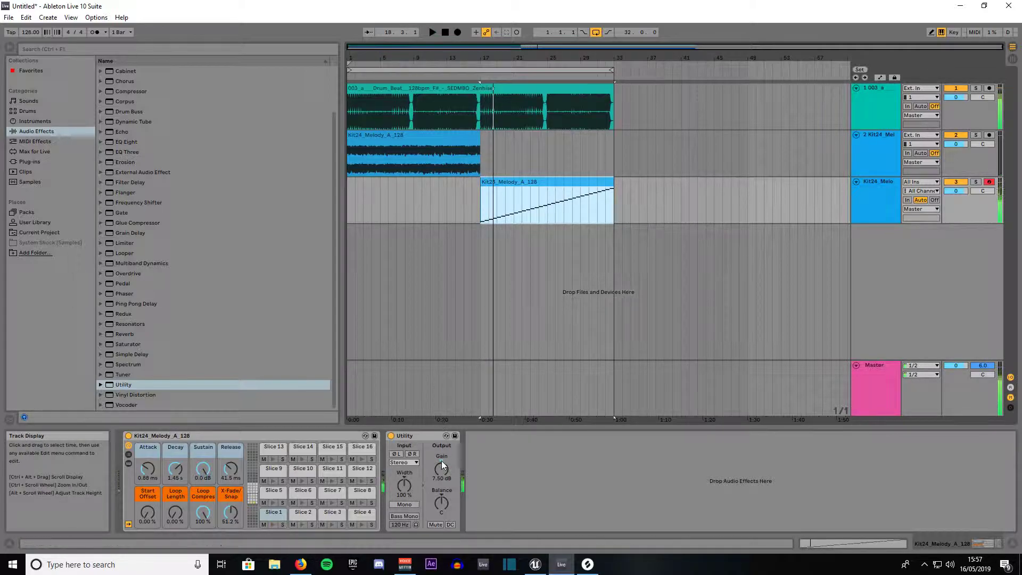
Step: Lower the Utility gain on the sliced melody track to 7.11 dB and check the playback from bar 17
click(441, 477)
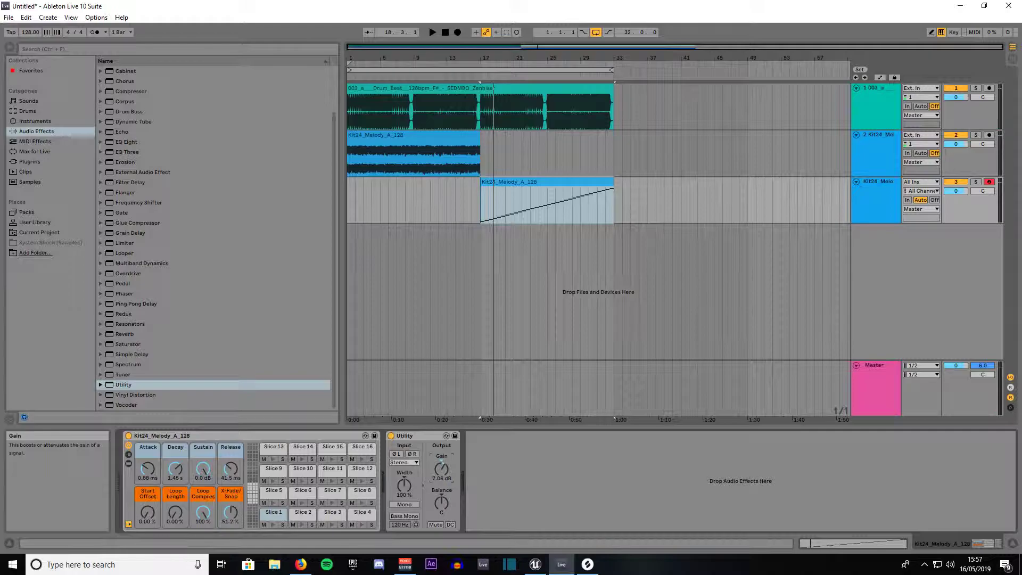
drag(441, 477, 440, 478)
click(468, 76)
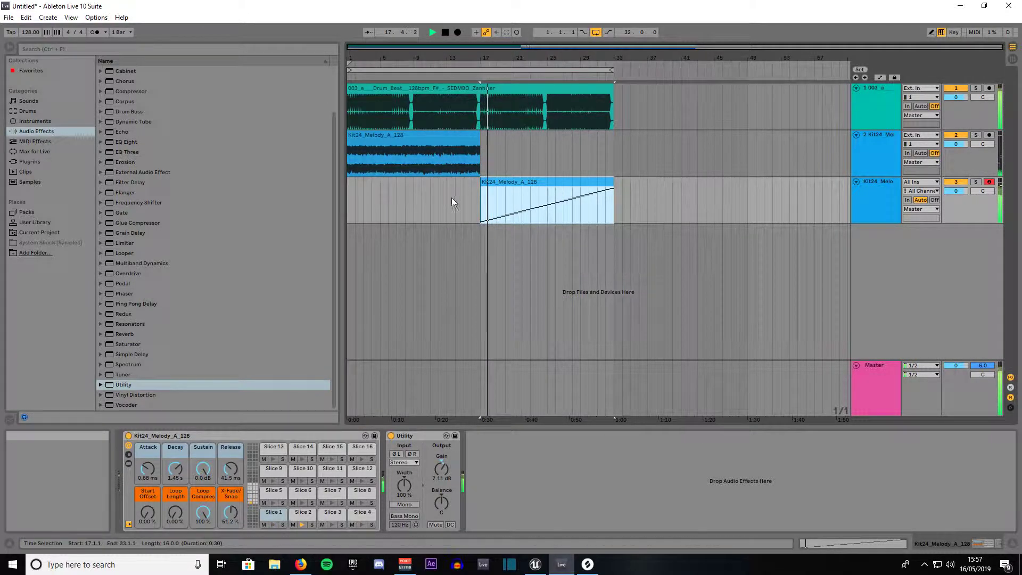
key(space)
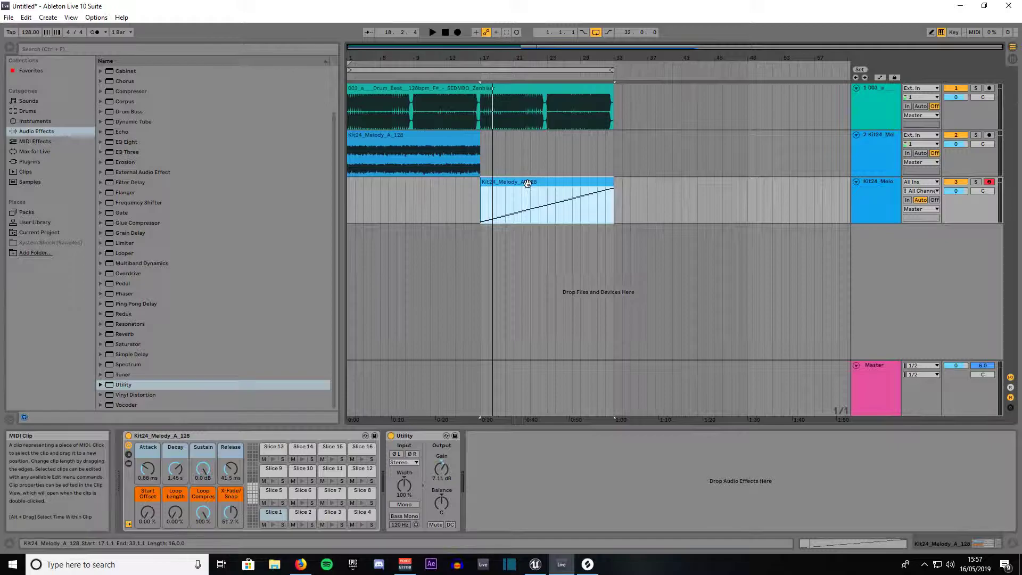
Step: Open the sliced melody clip in an enlarged note editor and set its fixed grid to 1/2
click(845, 544)
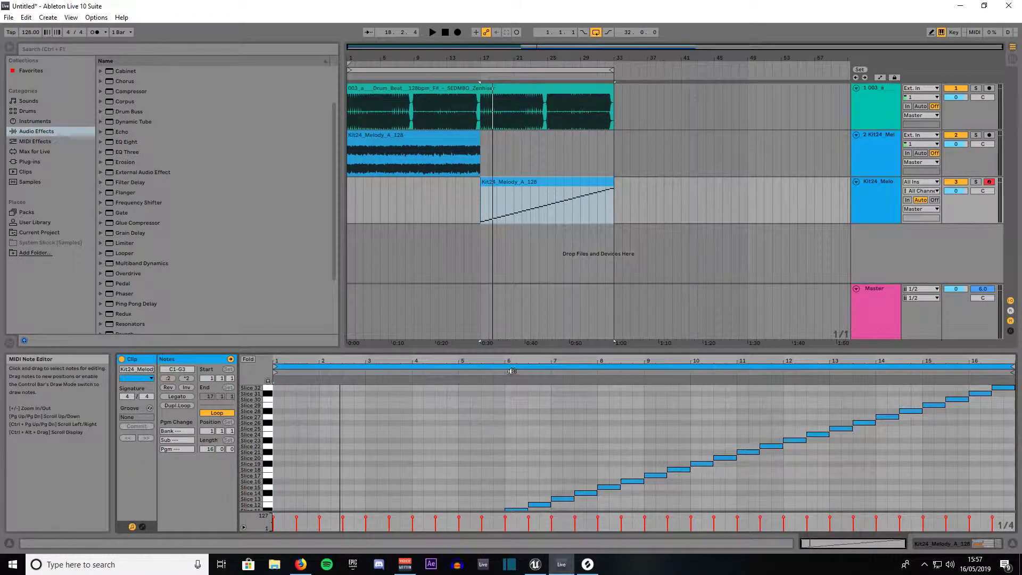
drag(519, 352, 517, 234)
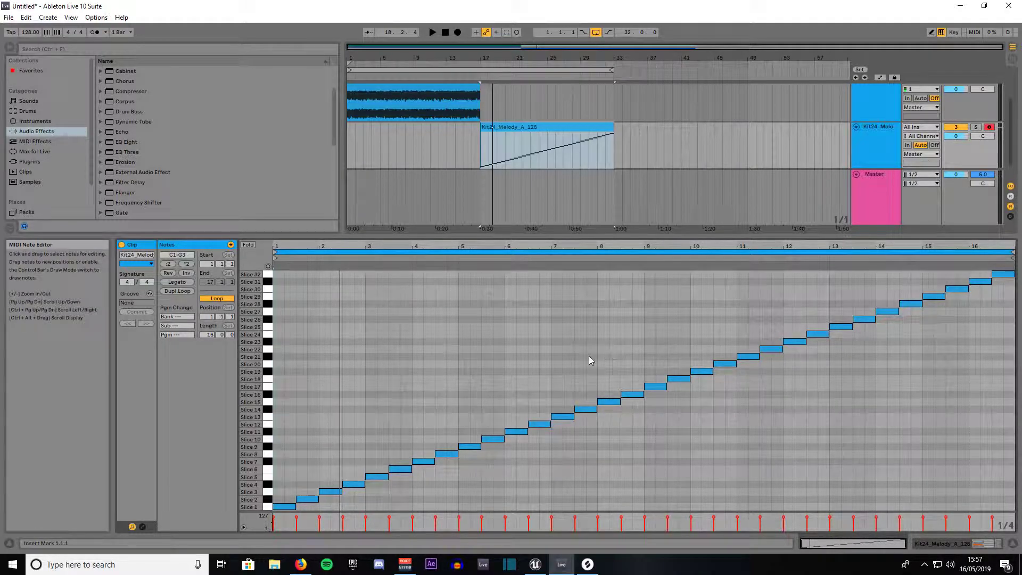
right_click(523, 347)
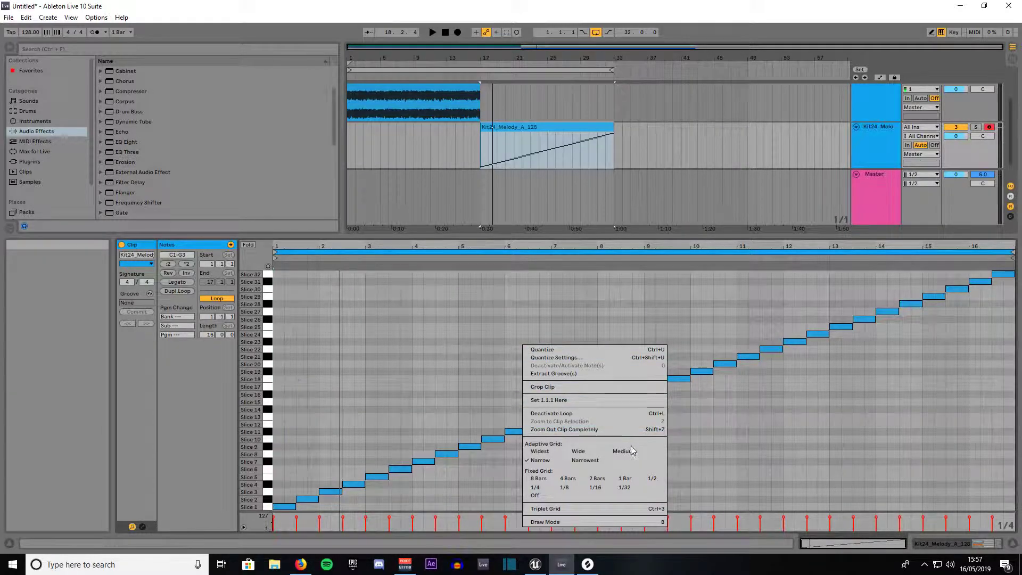
click(652, 479)
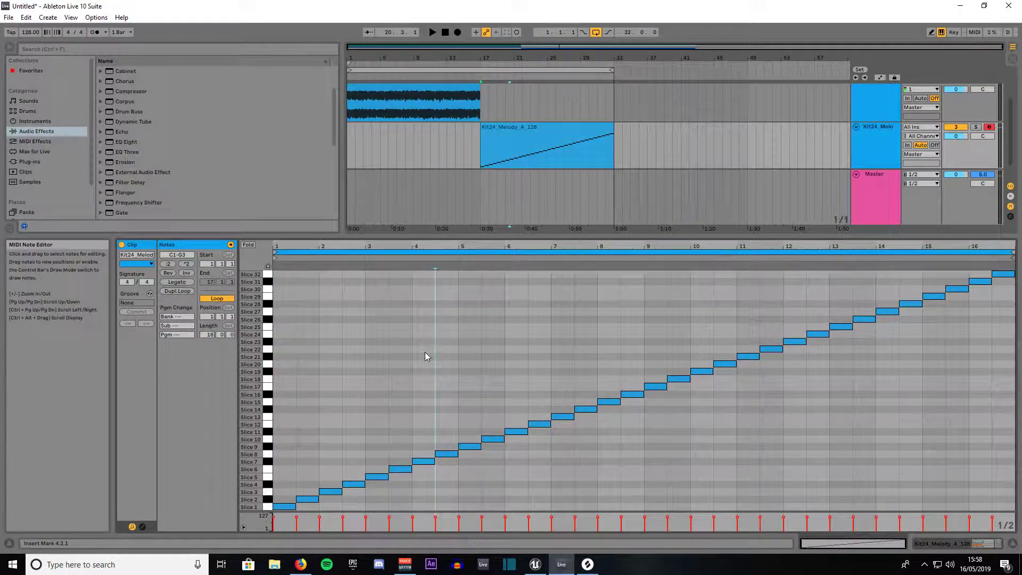
Step: Delete all notes from the sliced melody clip and audition several slices with the MIDI editor preview on
key(ctrl+a)
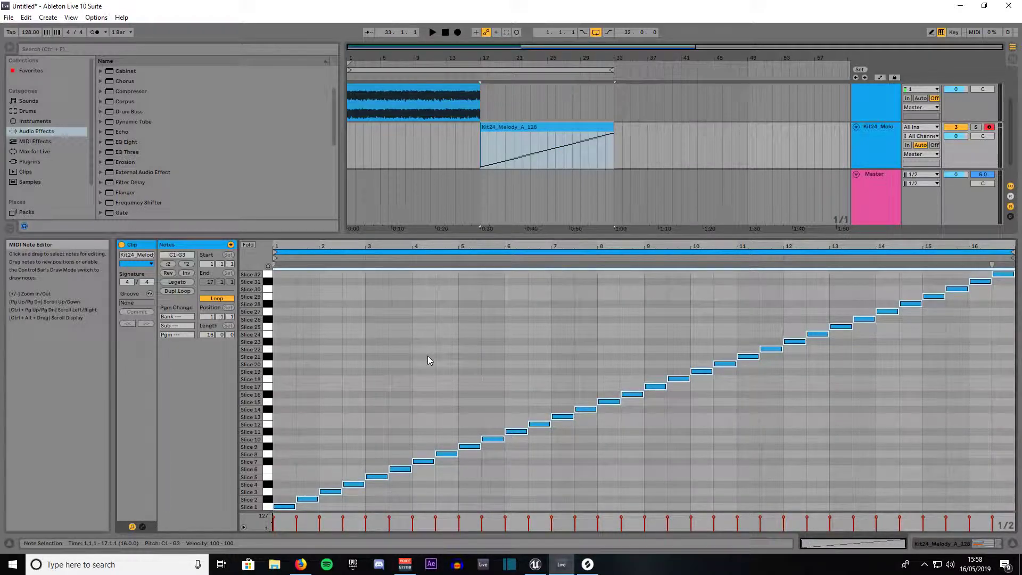
key(Delete)
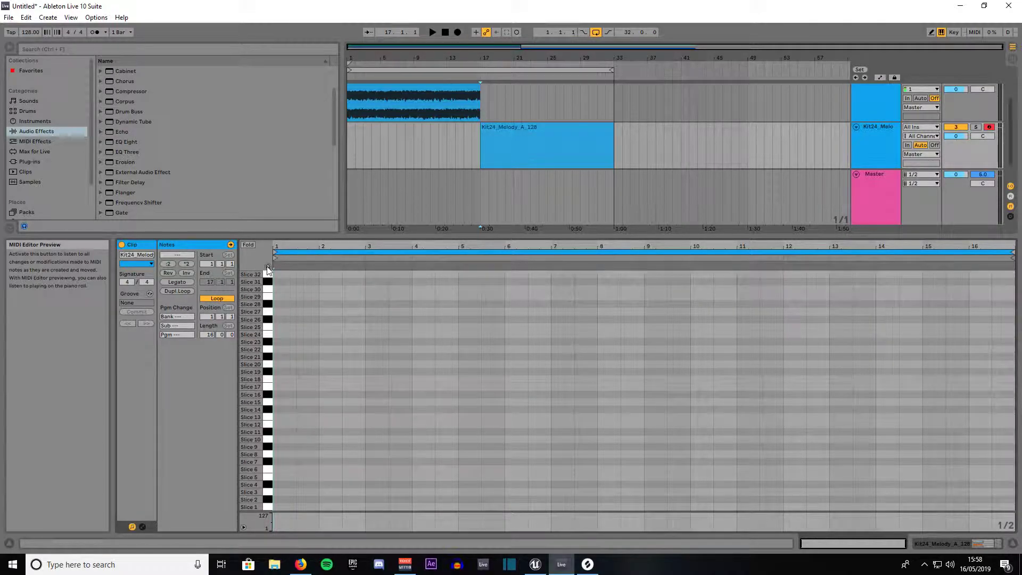
click(268, 326)
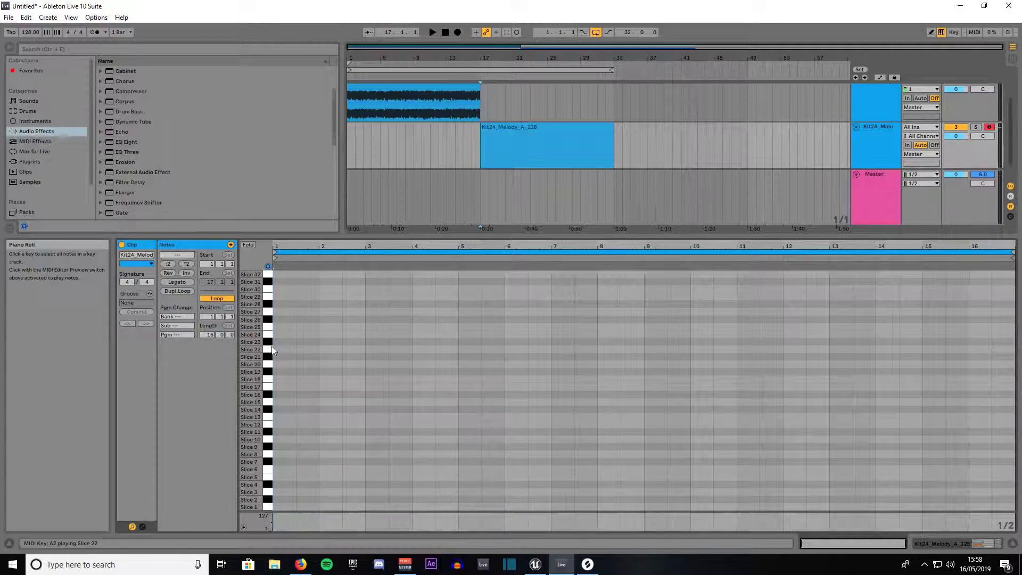
click(268, 373)
click(267, 432)
click(269, 492)
Step: In Draw Mode, place consecutive 1/2 notes across bars 1 to 3 on Slices 11, 23, 5, 17, 10 and 27
key(b)
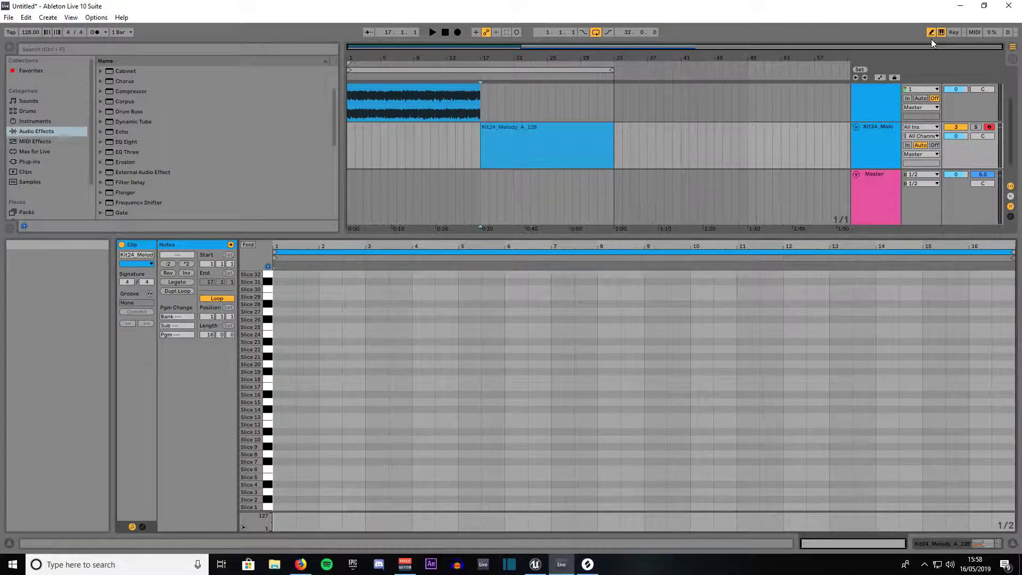
click(284, 431)
click(308, 341)
click(330, 476)
click(354, 386)
click(376, 439)
click(400, 311)
Step: Draw consecutive 1/2 notes across bars 4 to 6 on Slices 16, 28, 16, 23, 6 and 20
click(423, 394)
click(447, 303)
click(469, 394)
click(493, 341)
click(516, 469)
click(539, 363)
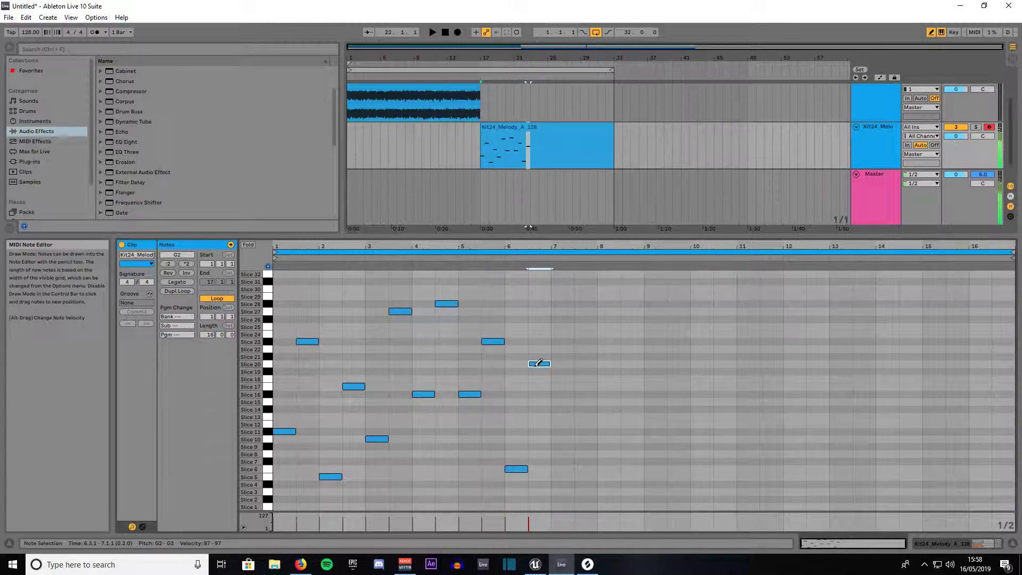
Step: Draw consecutive 1/2 notes across bars 7 to 9 on Slices 30, 32, 32, 21, 15 and 7
click(563, 288)
click(586, 274)
click(609, 274)
click(655, 401)
click(632, 356)
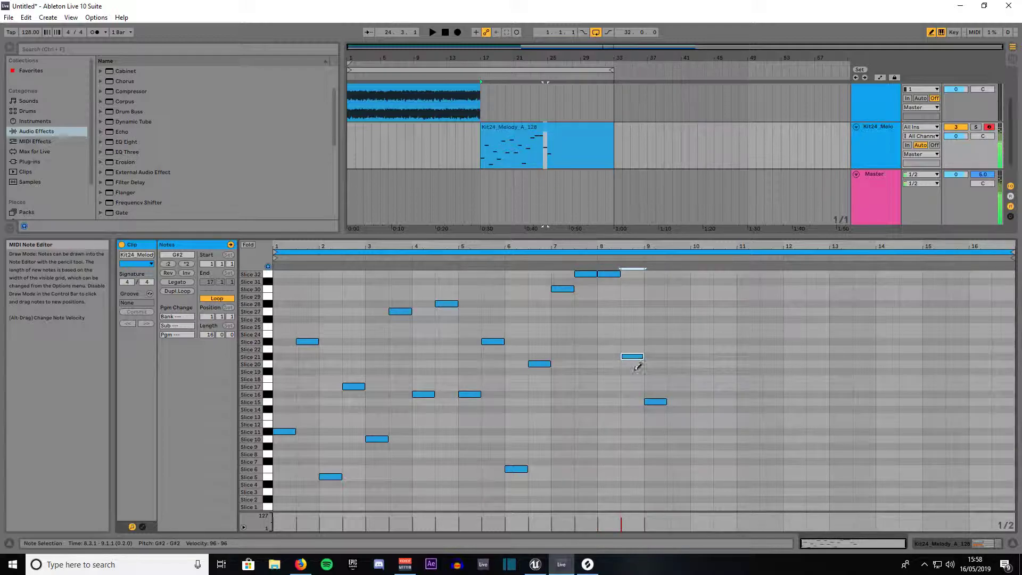
click(679, 461)
Step: Draw consecutive 1/2 notes across bars 10 to 12 on Slices 7, 23, 26, 27, 29 and 32
click(702, 461)
click(725, 341)
click(746, 318)
click(771, 311)
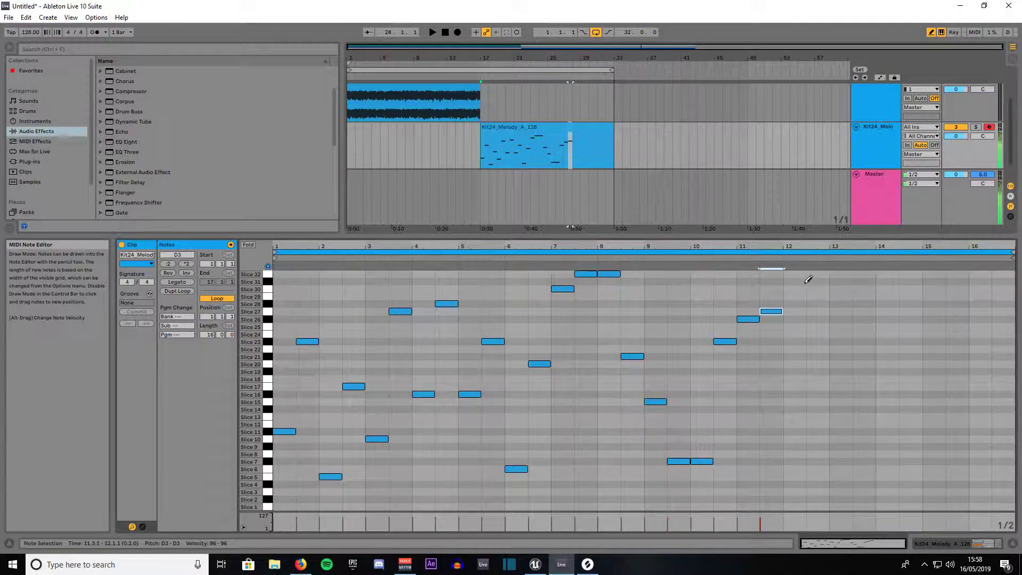
click(812, 274)
click(795, 295)
Step: Draw consecutive 1/2 notes across bars 13 to 16 on Slices 22, 13, 18, 25, 8, 18, 19 and 31
click(840, 349)
click(864, 416)
click(886, 378)
click(910, 327)
click(934, 453)
click(957, 379)
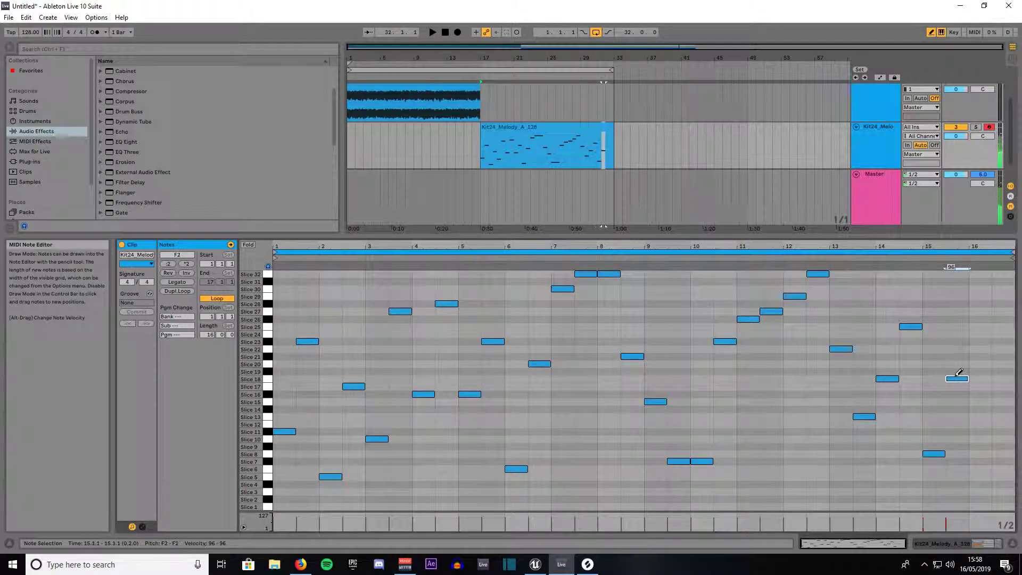
click(978, 370)
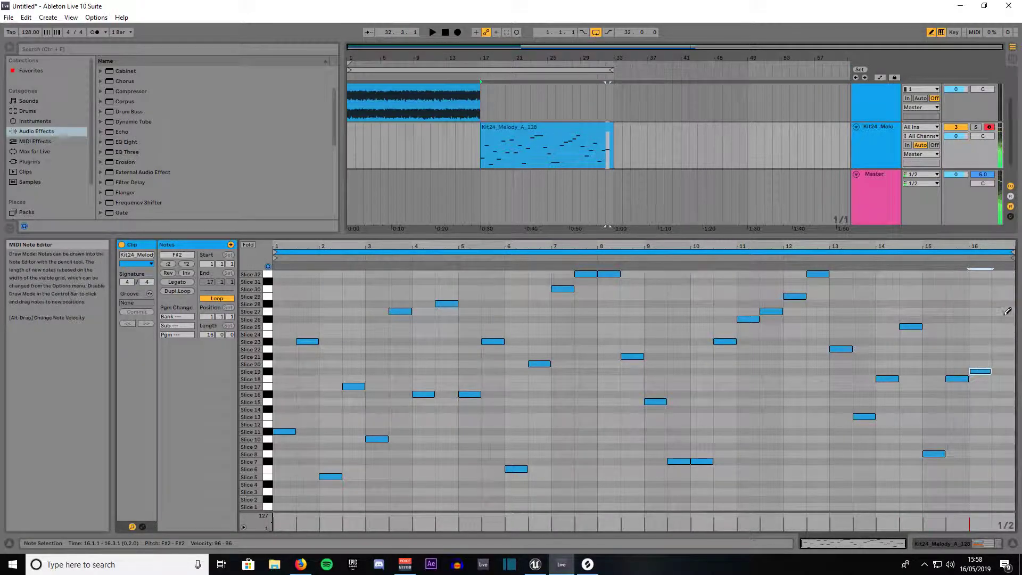
click(999, 281)
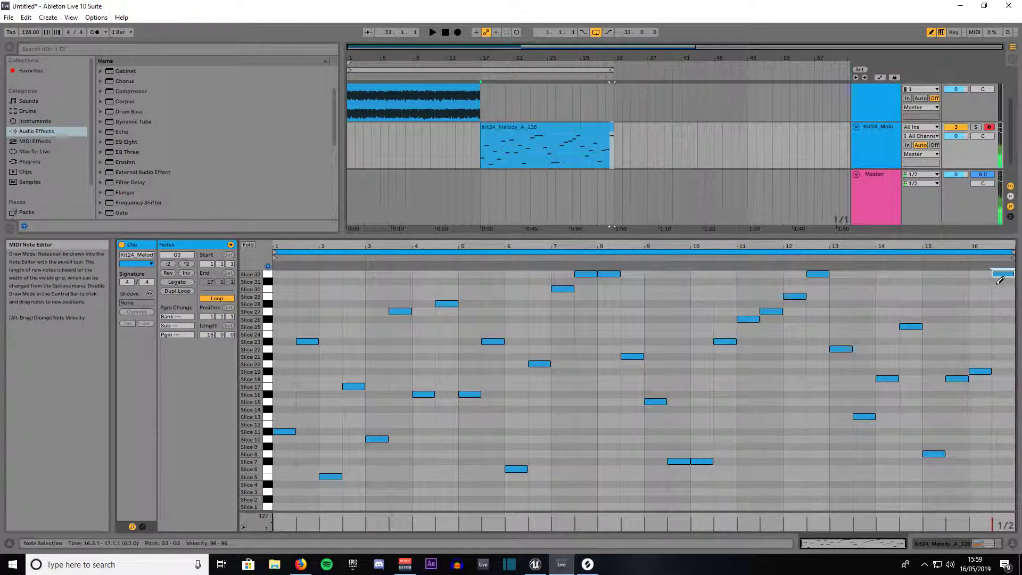
Step: Play the arrangement from about bar 11 through the rearranged melody over the drums, and stop playback
key(ctrl+a)
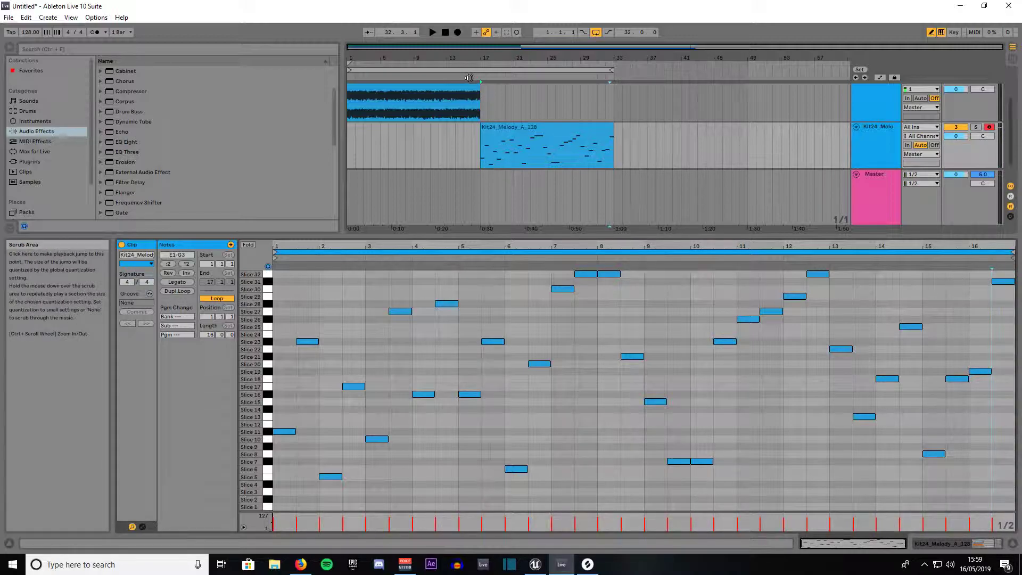
click(436, 76)
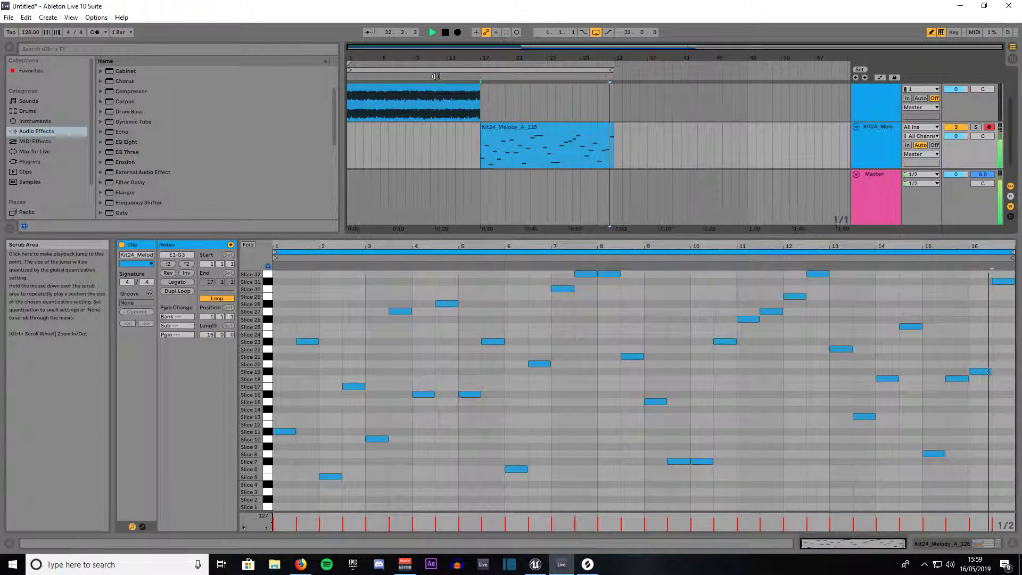
key(space)
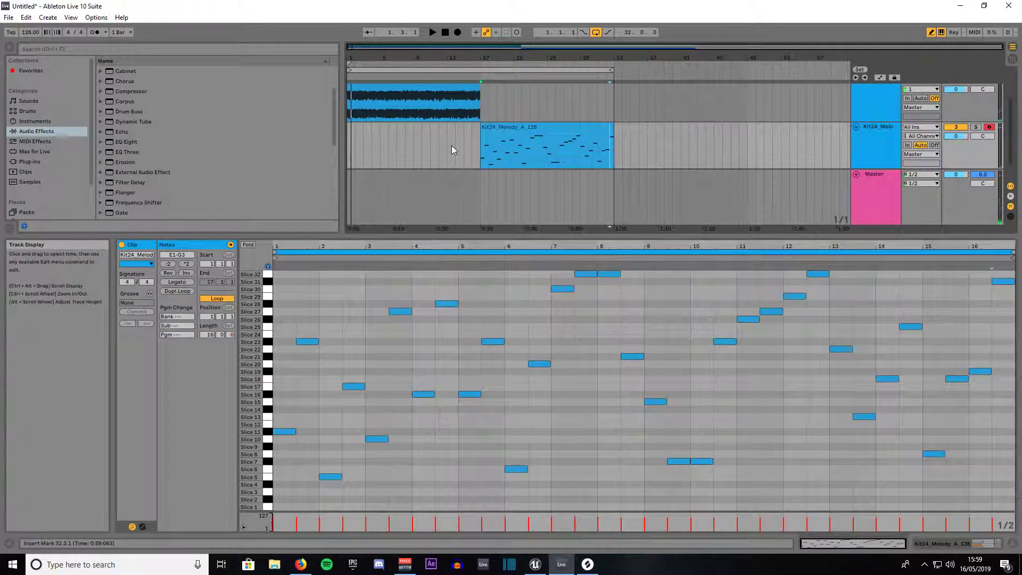